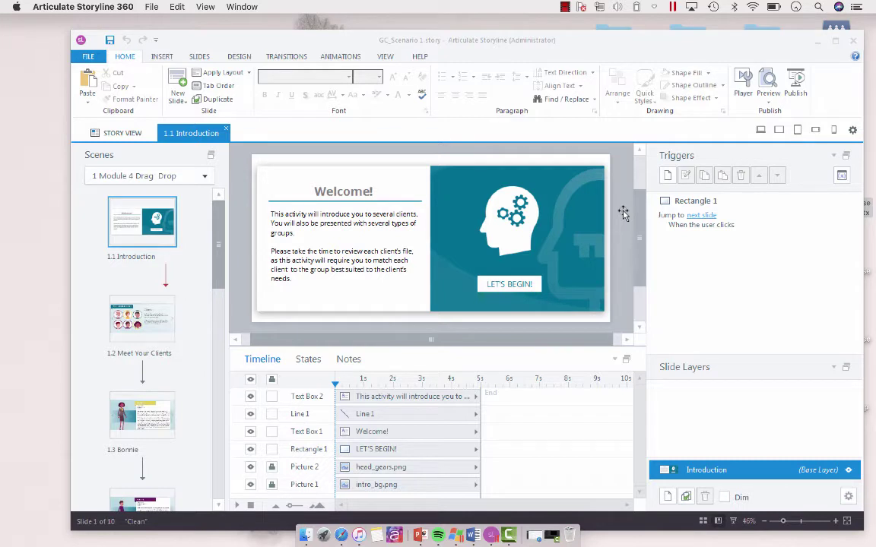
# - Preview only this slide and Tab through the title, head image, body text and LET'S BEGIN! button
pyautogui.click(767, 100)
pyautogui.click(780, 114)
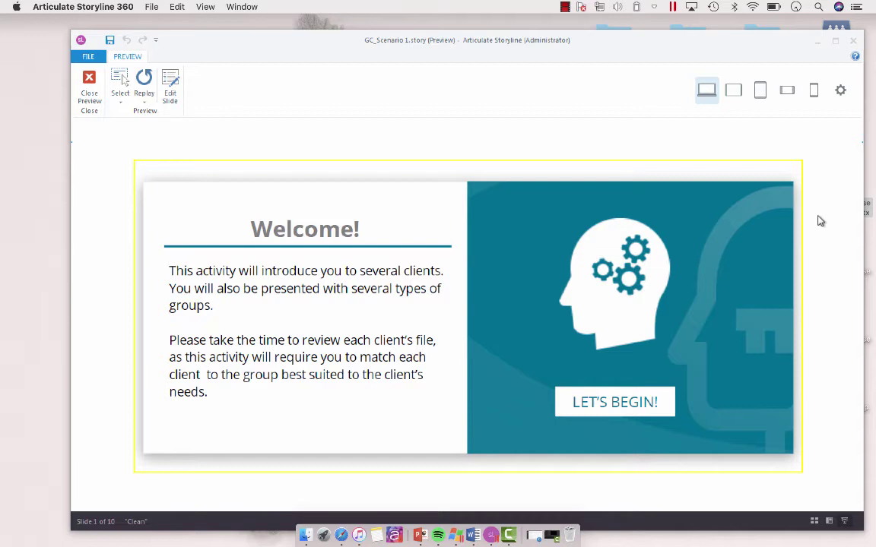
pyautogui.press('Tab')
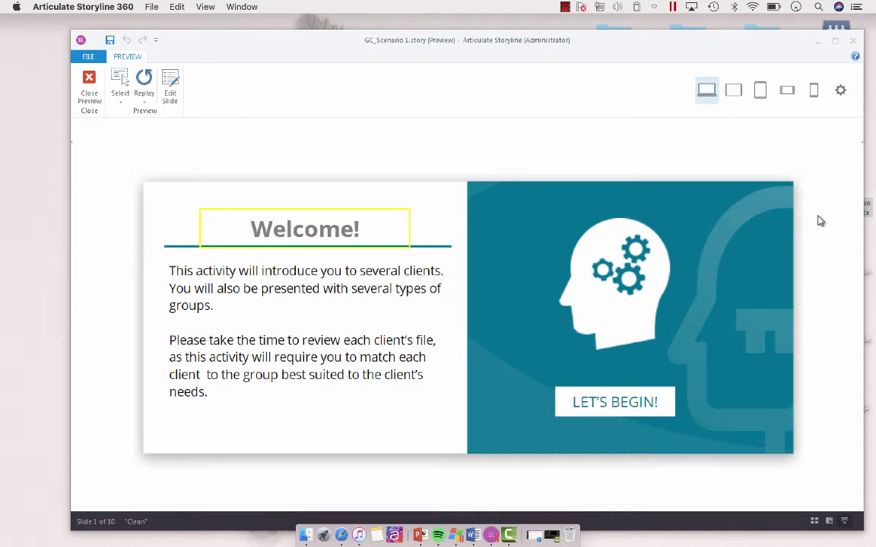
pyautogui.press('Tab')
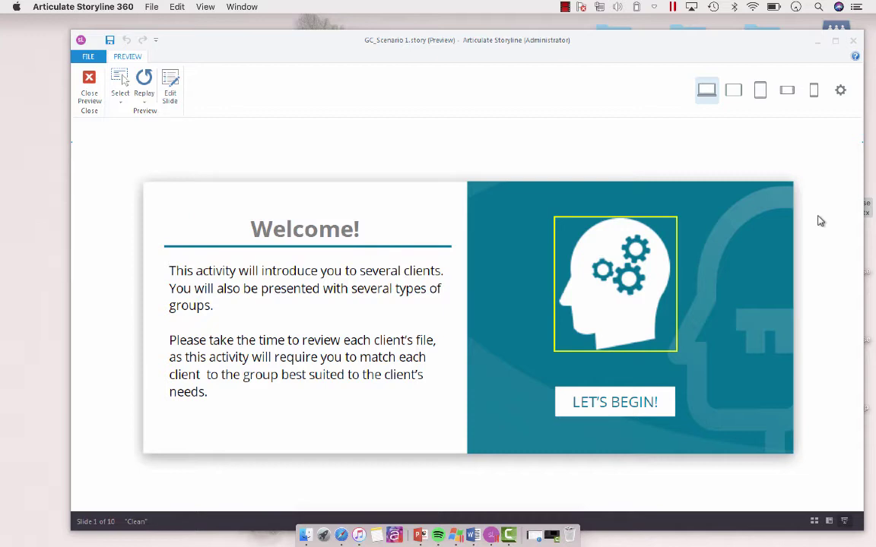
pyautogui.press('Tab')
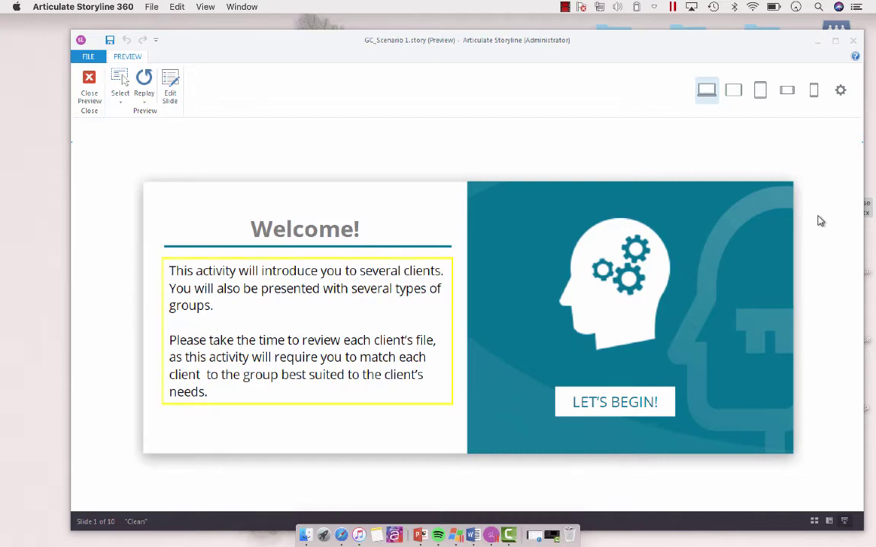
pyautogui.press('Tab')
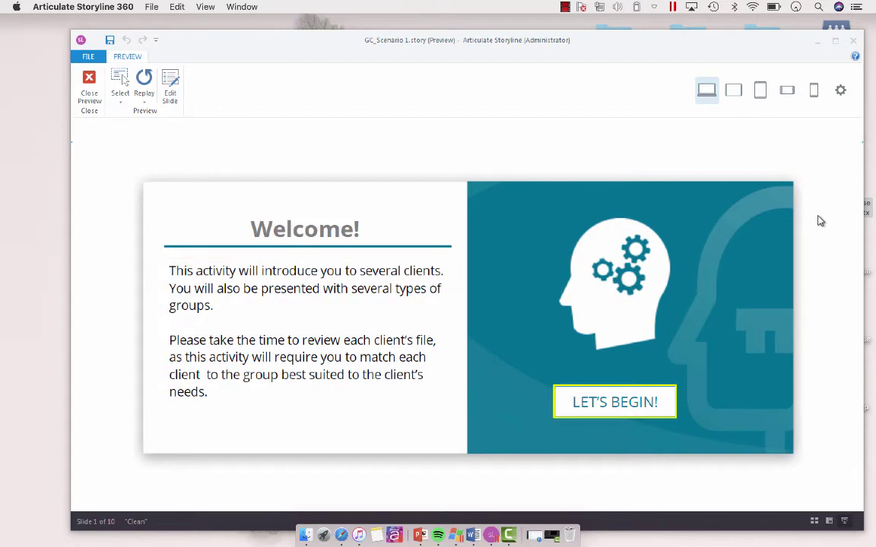
# - Back in the editor, create a custom tab order and delete the background image Picture 1 from it
pyautogui.click(89, 95)
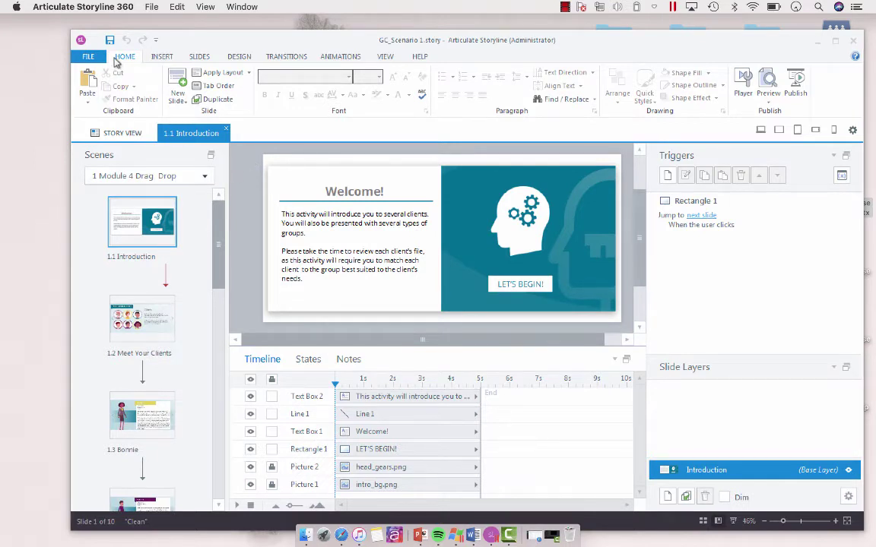
pyautogui.click(205, 92)
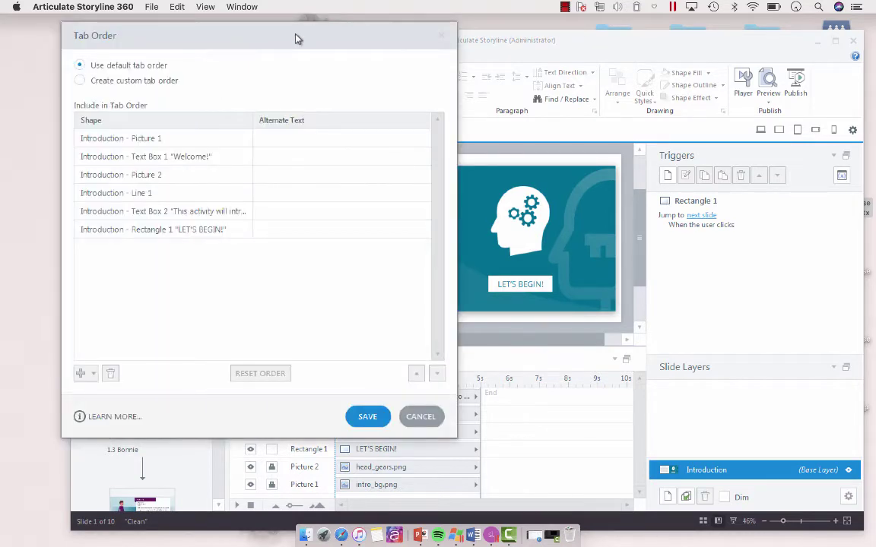
pyautogui.moveTo(297, 39); pyautogui.dragTo(251, 59)
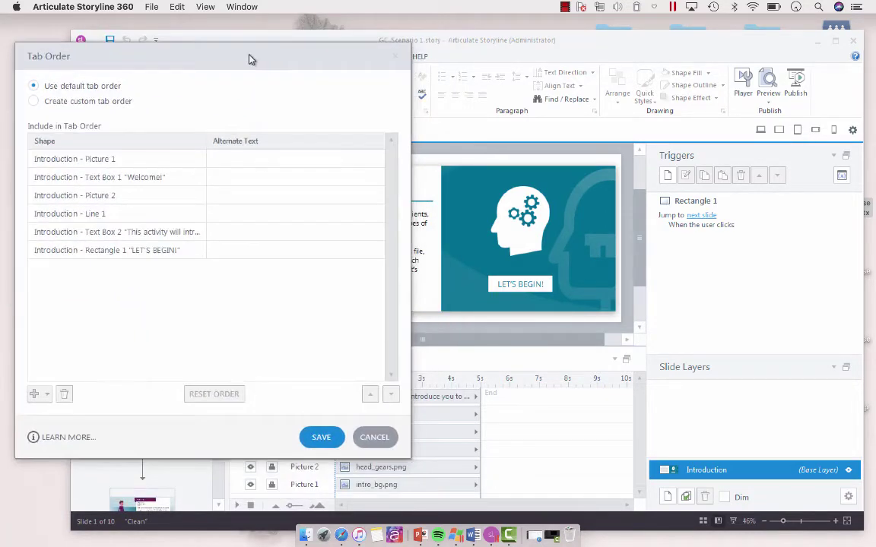
pyautogui.click(30, 104)
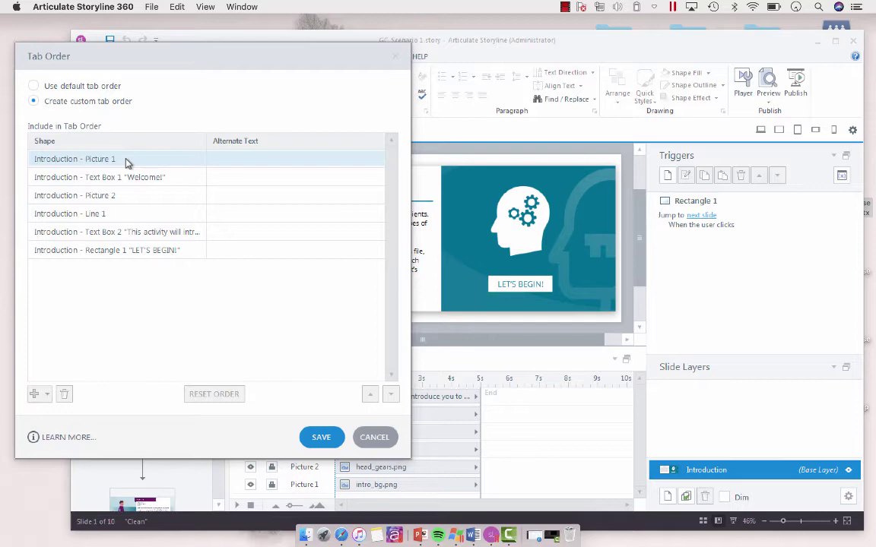
pyautogui.click(126, 161)
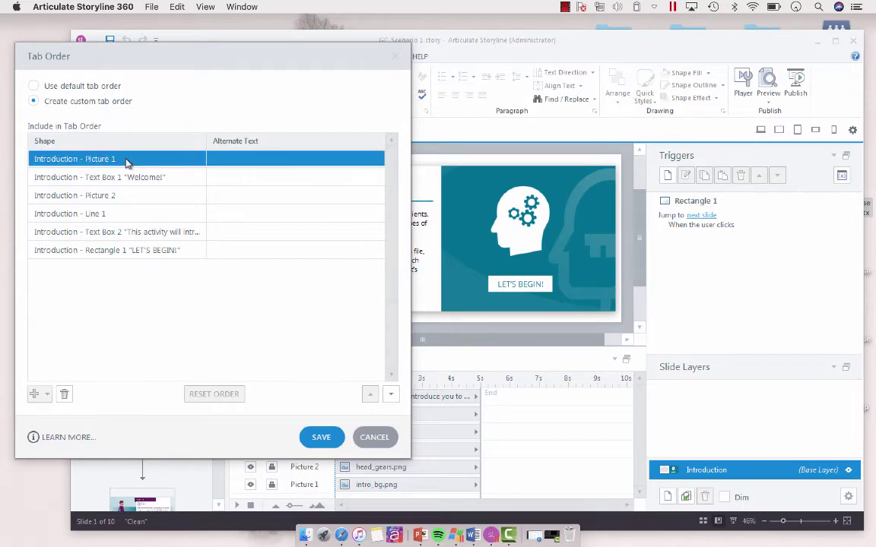
pyautogui.moveTo(246, 57); pyautogui.dragTo(275, 53)
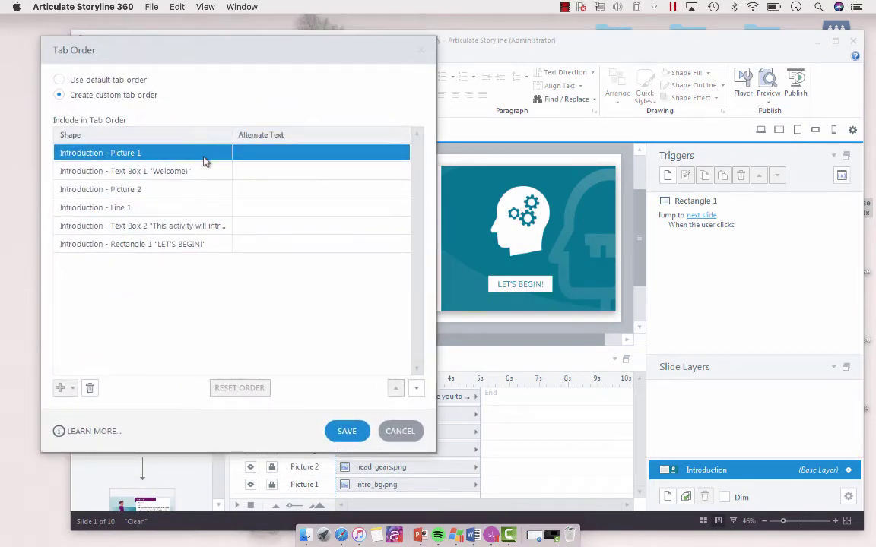
pyautogui.click(90, 389)
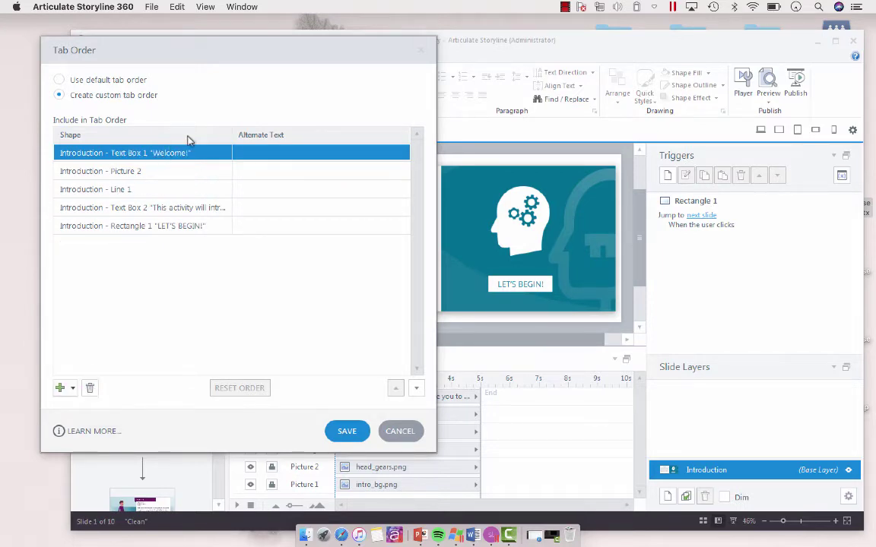
# - Enter 'Slide Header: Welcome!' as the alternate text for the Welcome! title (Text Box 1)
pyautogui.moveTo(247, 53); pyautogui.dragTo(663, 62)
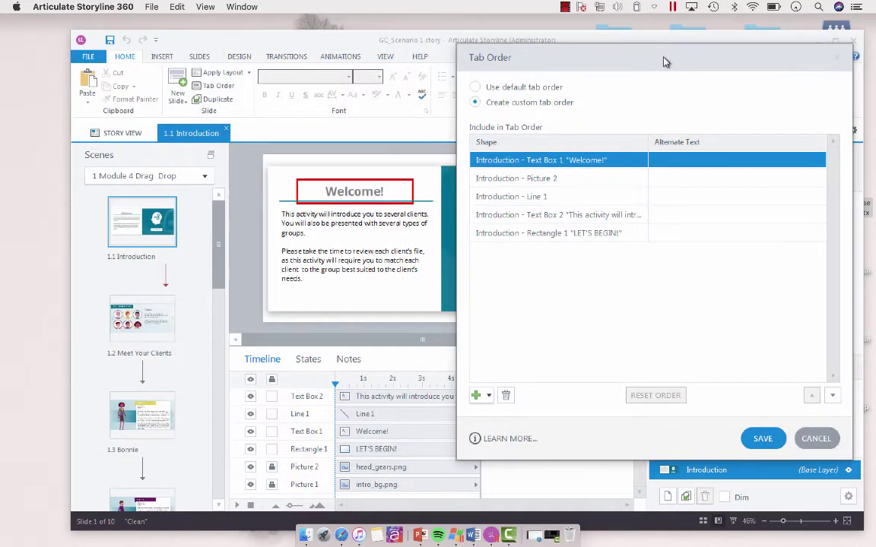
pyautogui.click(669, 161)
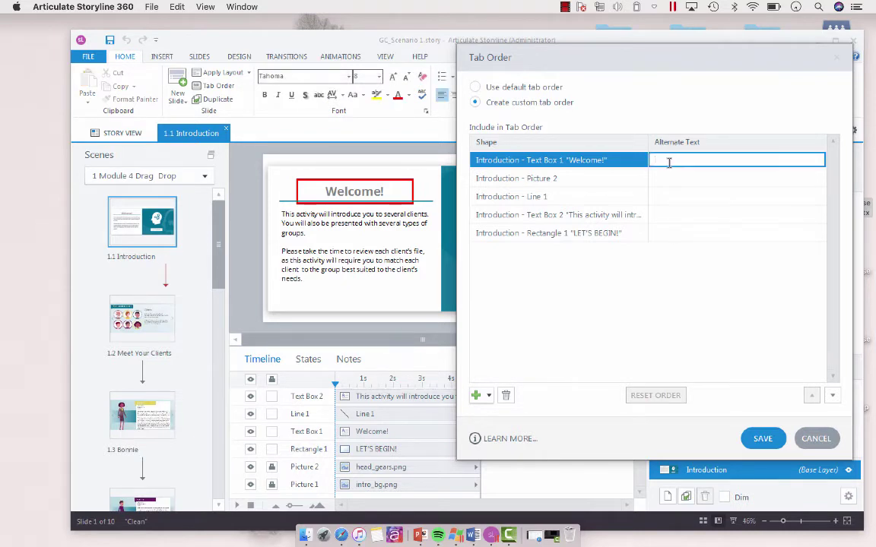
pyautogui.write('Slide')
pyautogui.write(':')
pyautogui.press('BackSpace')
pyautogui.press('BackSpace')
pyautogui.write('Title: Welcome!')
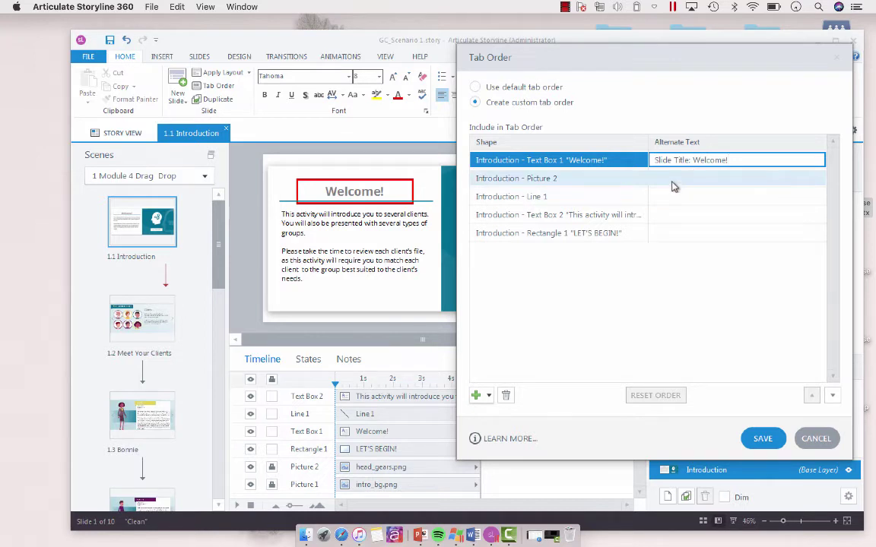
pyautogui.doubleClick(674, 160)
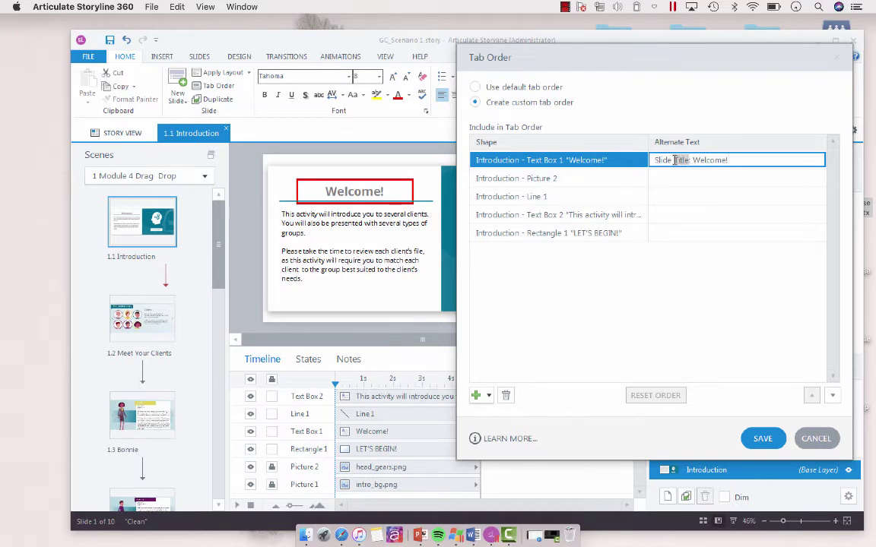
pyautogui.write('Hea')
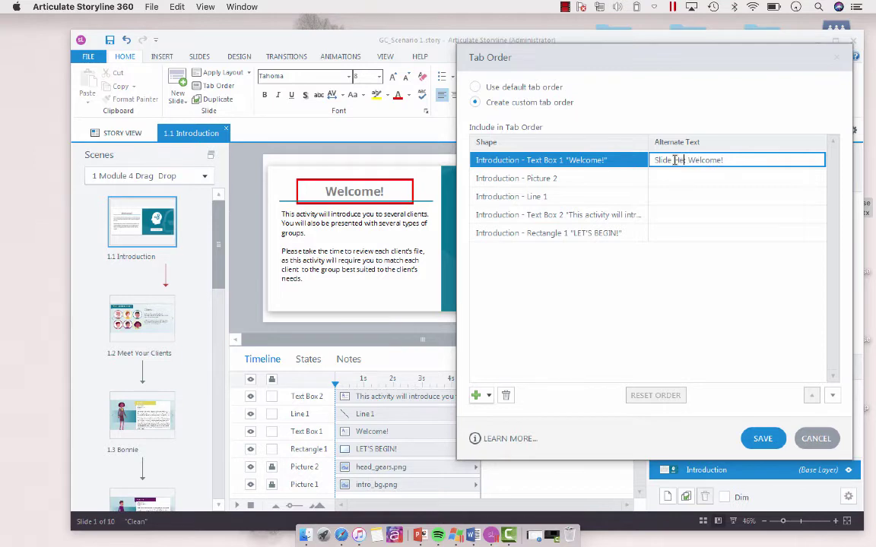
pyautogui.write('der:')
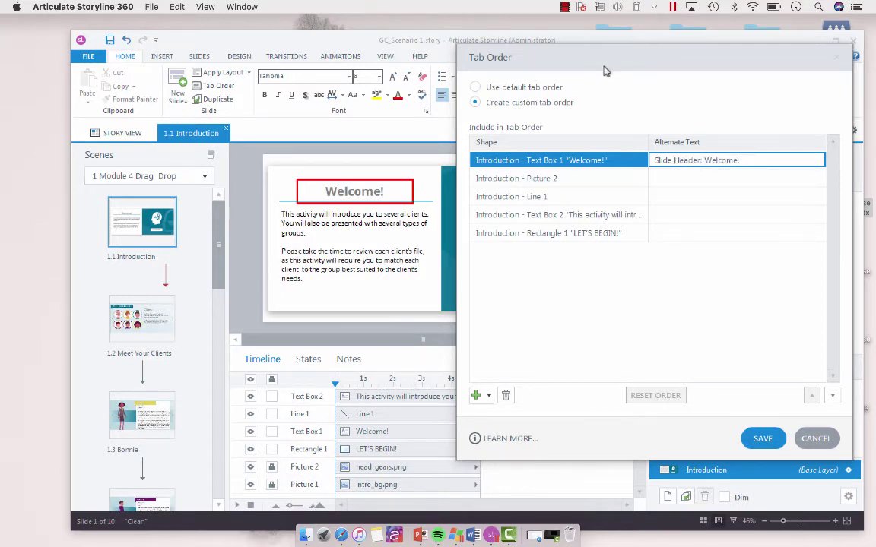
pyautogui.moveTo(613, 59); pyautogui.dragTo(777, 48)
pyautogui.click(52, 152)
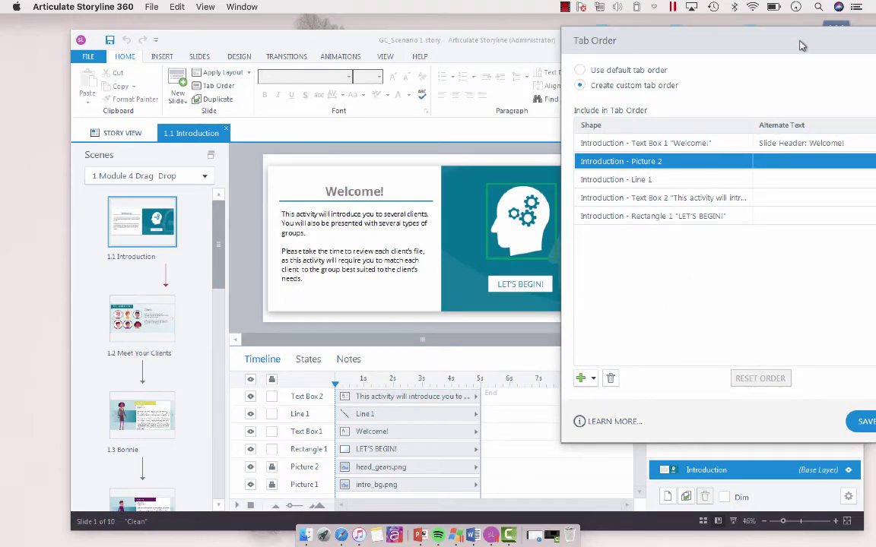
# - Move the head image down two places and give it alt text 'Image of a head with cogs for the brain'
pyautogui.moveTo(723, 42)
pyautogui.mouseDown()
pyautogui.moveTo(765, 46)
pyautogui.moveTo(723, 41)
pyautogui.mouseUp()
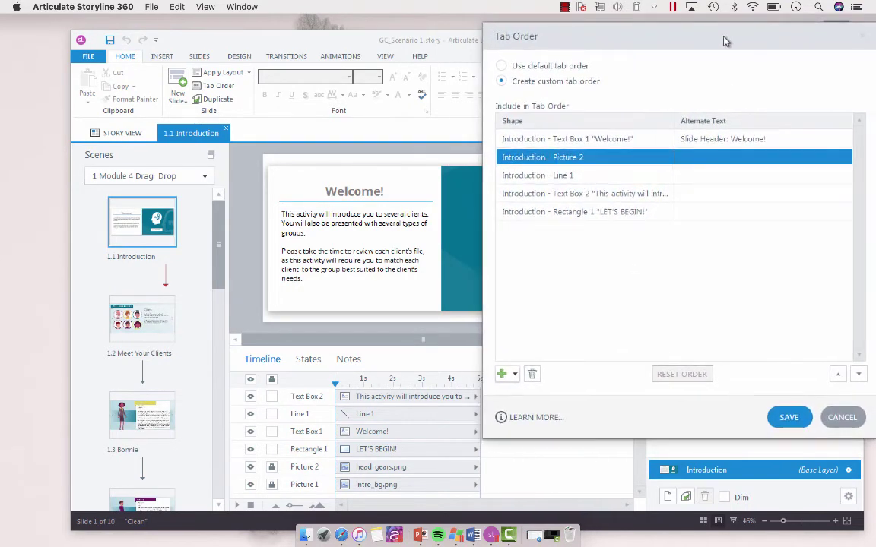
pyautogui.click(858, 374)
pyautogui.click(858, 374)
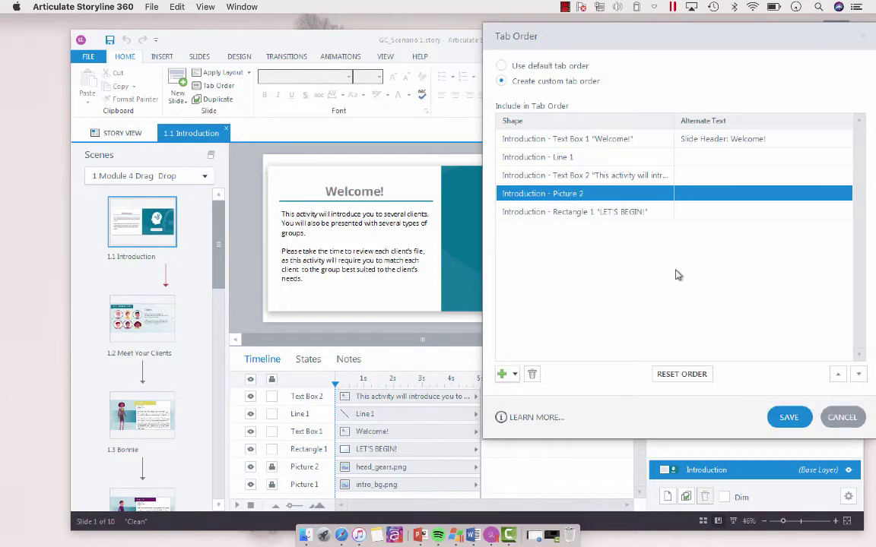
pyautogui.click(692, 195)
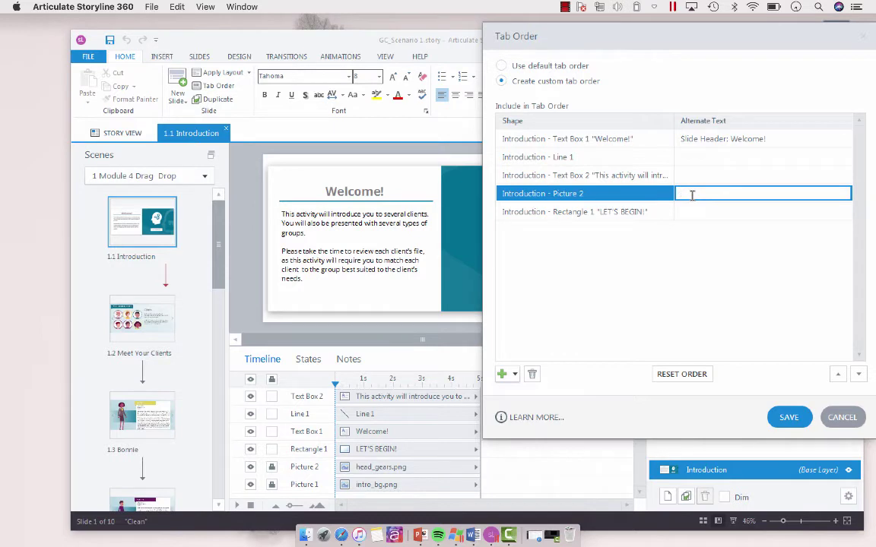
pyautogui.write('Image of a')
pyautogui.write(' h')
pyautogui.write('ead with g')
pyautogui.write('og')
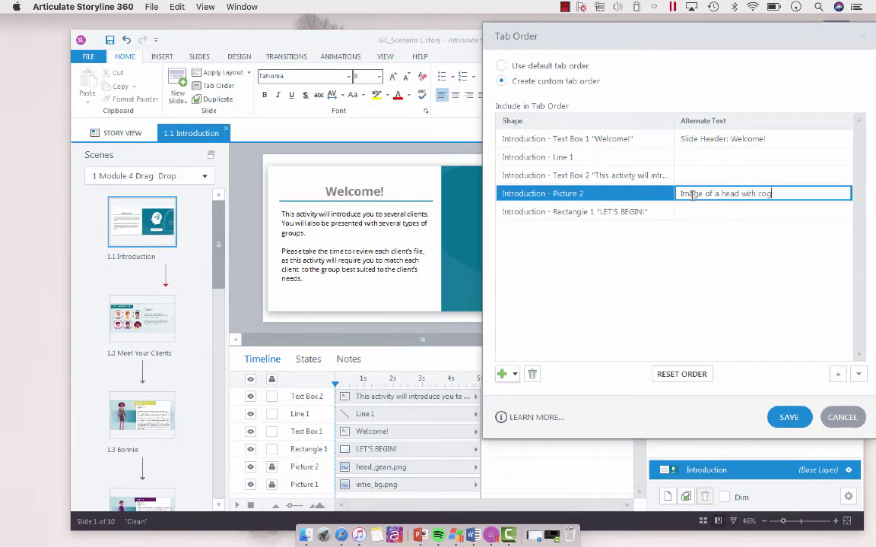
pyautogui.write('s for the brain')
# - Remove Line 1 from the tab order
pyautogui.moveTo(690, 33)
pyautogui.mouseDown()
pyautogui.moveTo(698, 47)
pyautogui.moveTo(649, 289)
pyautogui.moveTo(697, 40)
pyautogui.mouseUp()
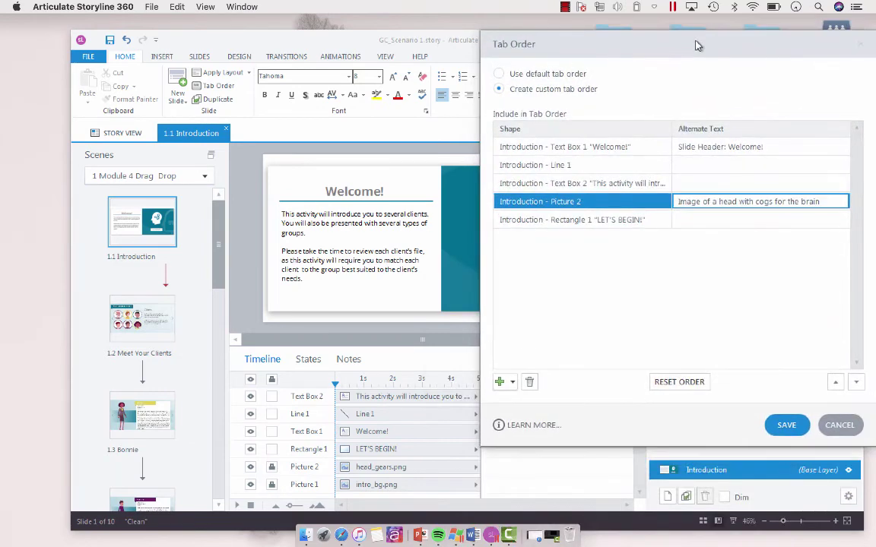
pyautogui.click(602, 173)
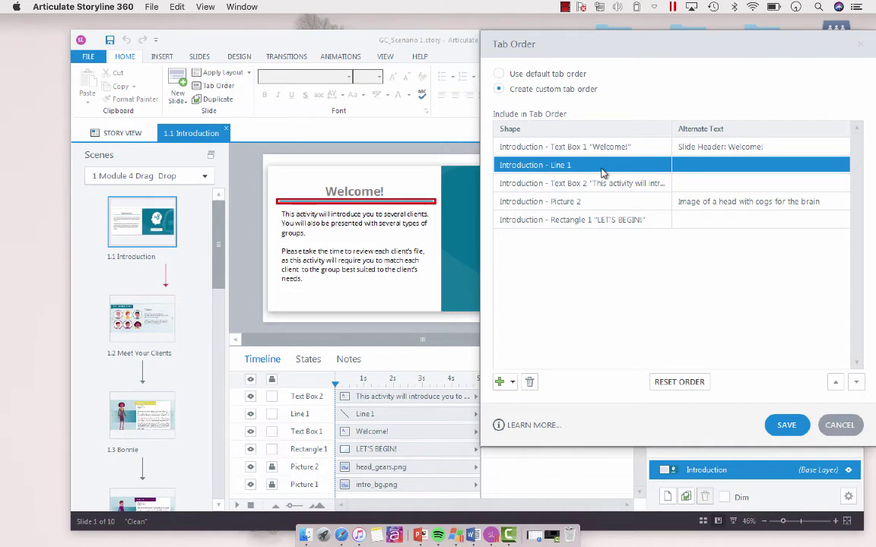
pyautogui.click(530, 382)
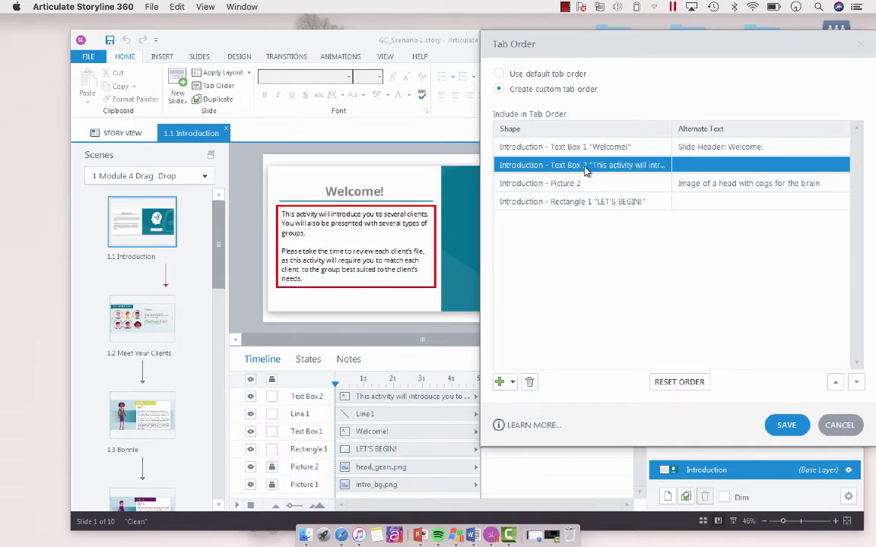
# - Save the tab order, then copy the slide's body text into Text Box 2's alternate text
pyautogui.click(787, 425)
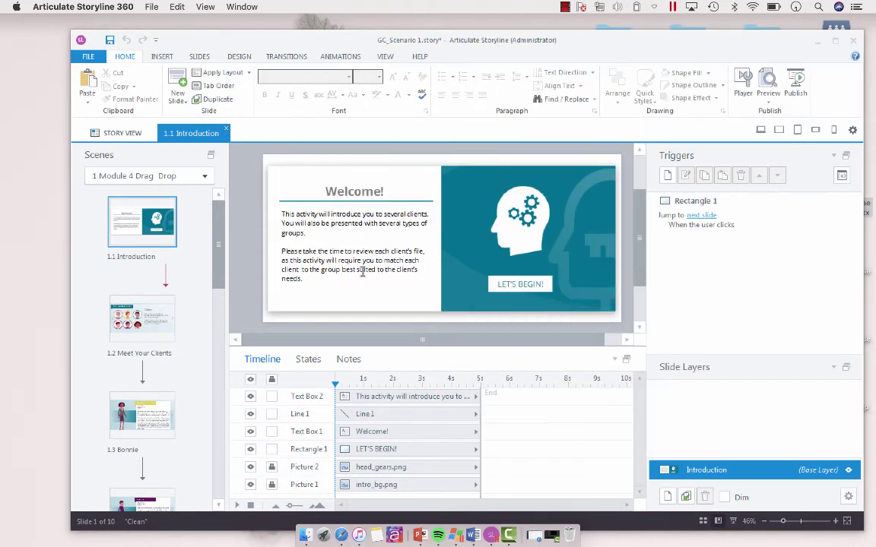
pyautogui.click(312, 282)
pyautogui.moveTo(313, 281); pyautogui.dragTo(244, 172)
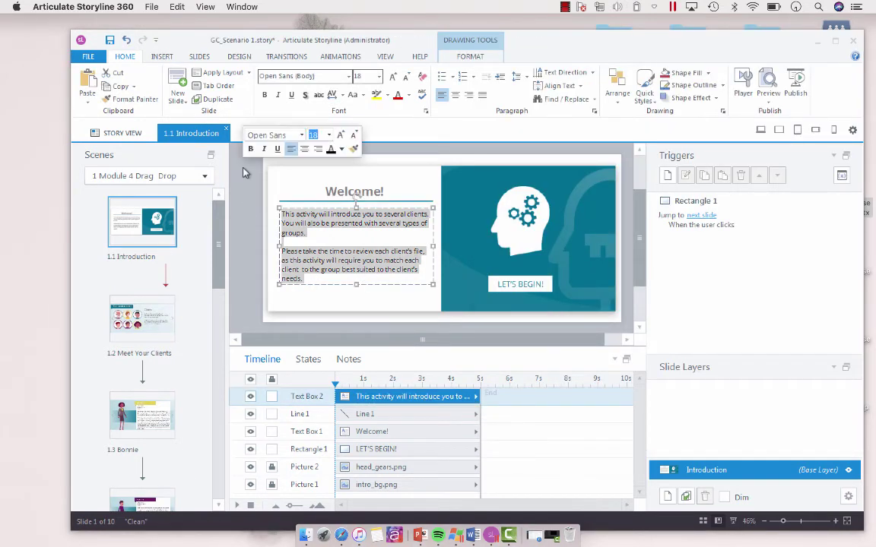
pyautogui.click(218, 86)
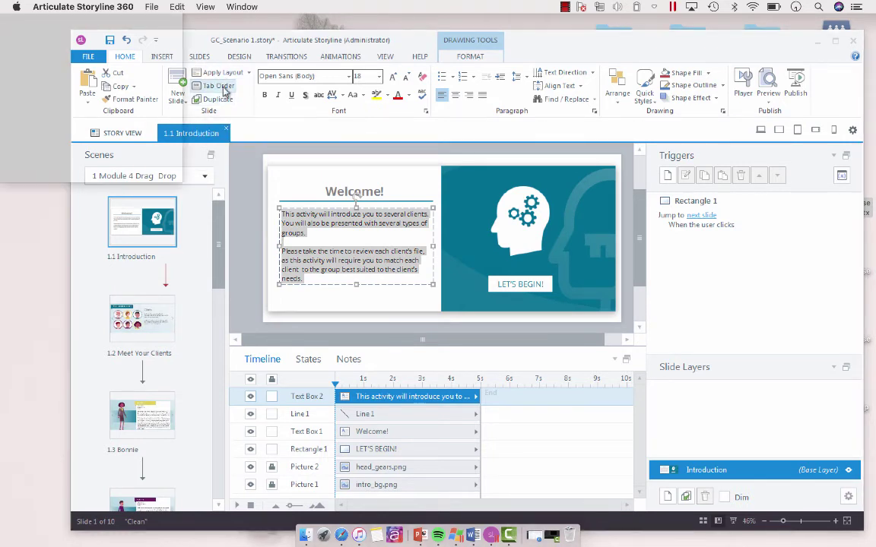
pyautogui.click(693, 164)
pyautogui.hotkey('ctrl', 'v')
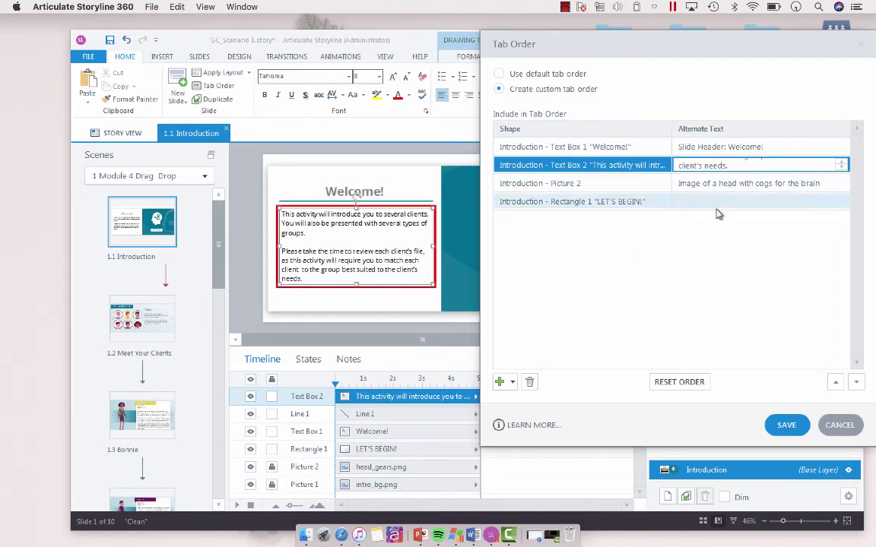
# - Give the LET'S BEGIN! button alt text 'Button: Click to begin the lesson.' and save
pyautogui.moveTo(704, 51); pyautogui.dragTo(259, 54)
pyautogui.click(259, 204)
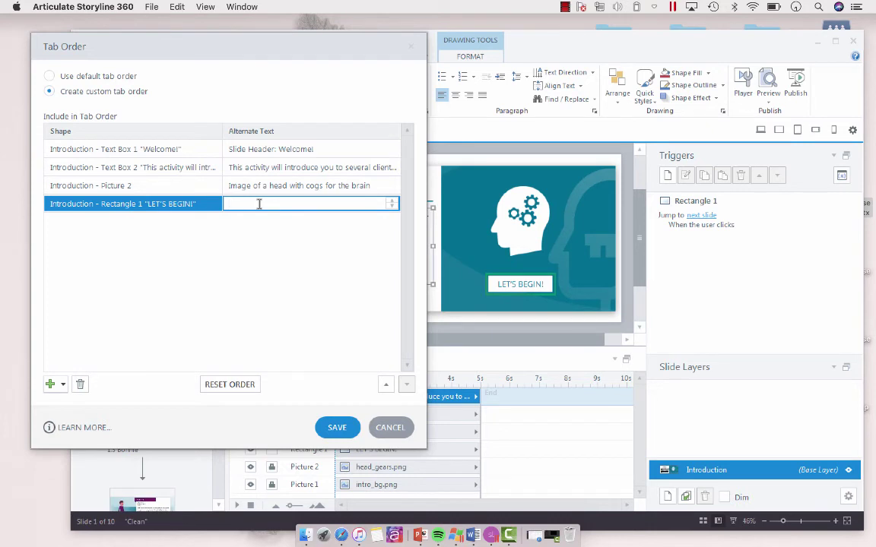
pyautogui.write('Button: Click to begin the lesson.')
pyautogui.click(337, 428)
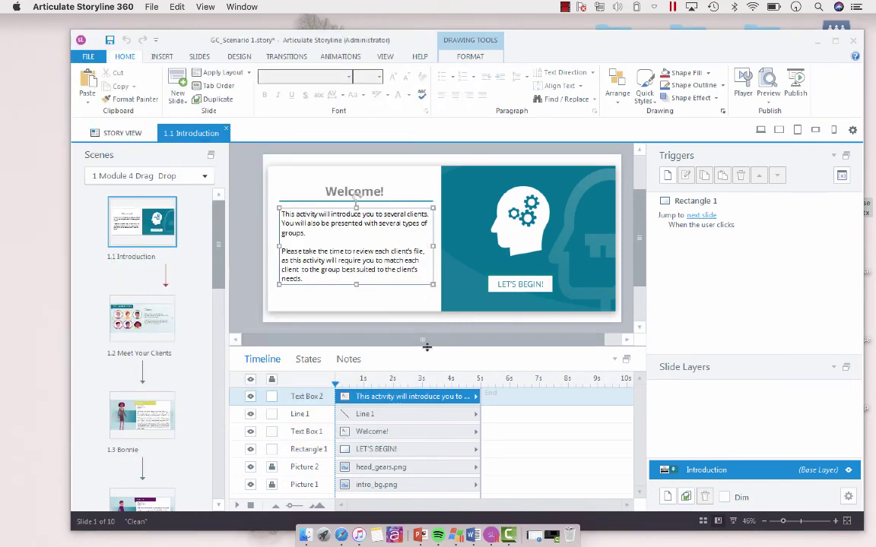